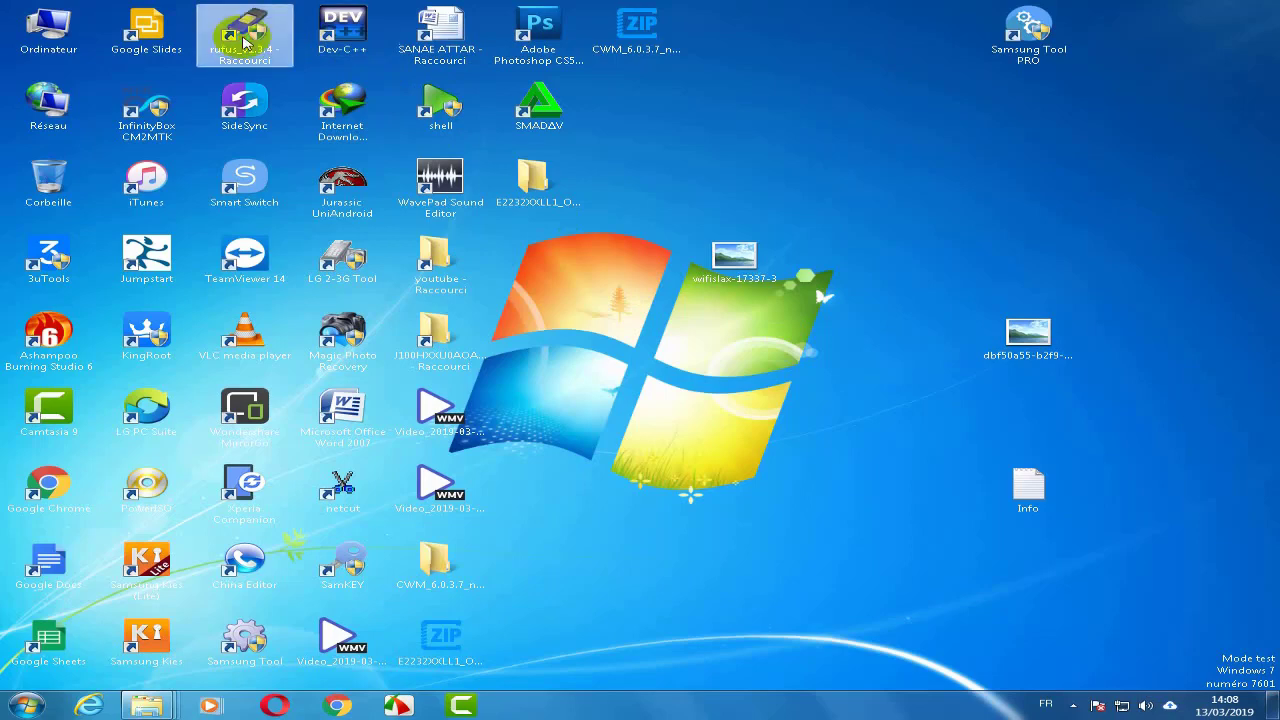
- Launch Rufus, open its ISO image selection dialog enlarged to full size, and postpone the Google Drive backup offer
right_click(244, 38)
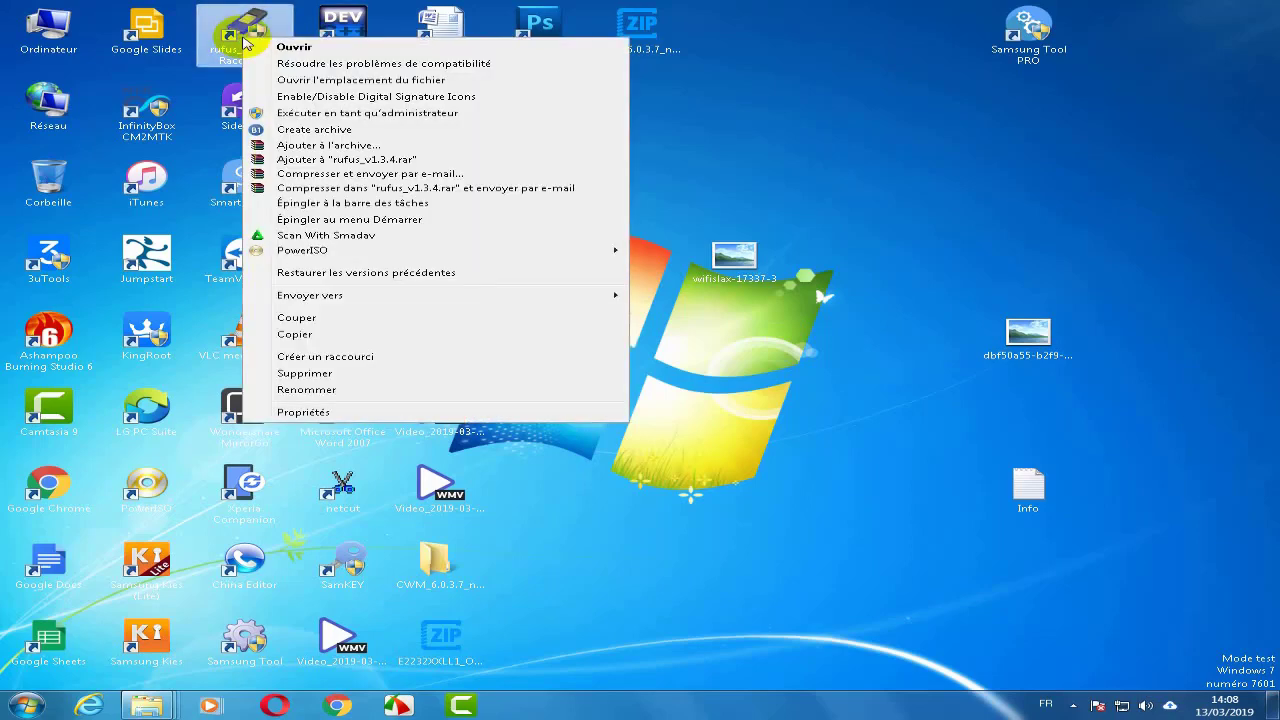
click(294, 46)
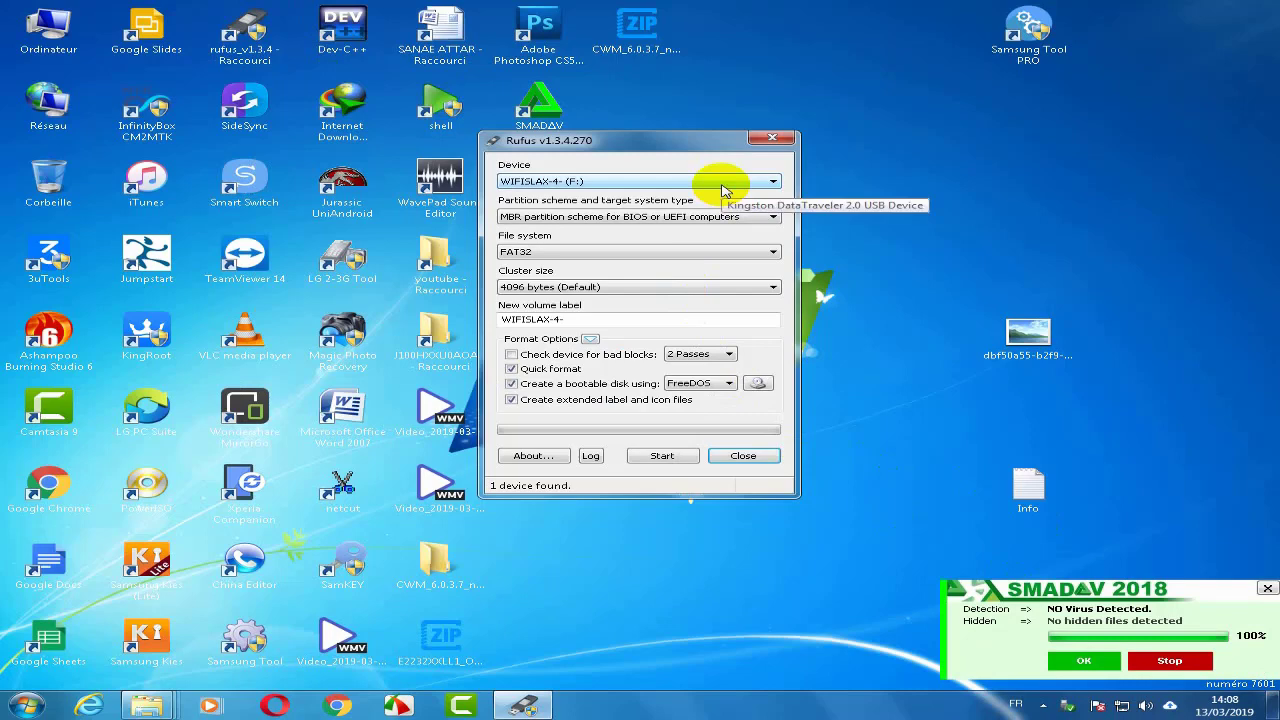
click(760, 384)
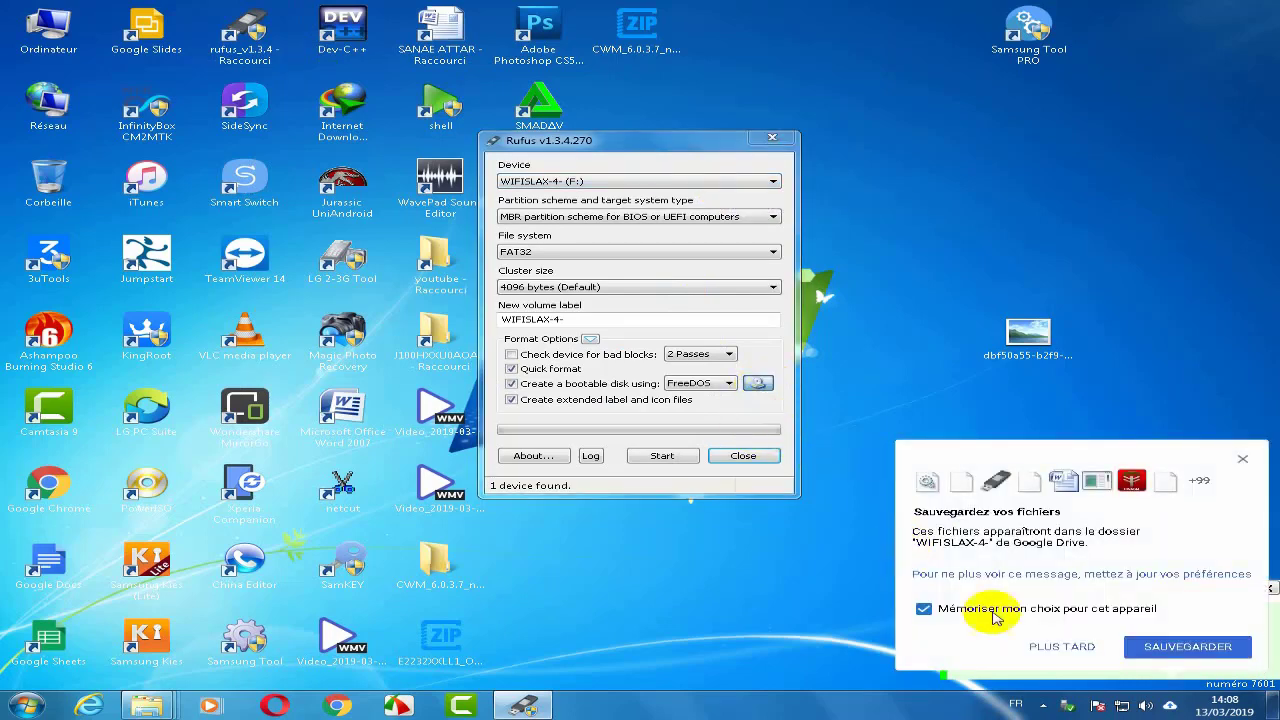
click(1062, 646)
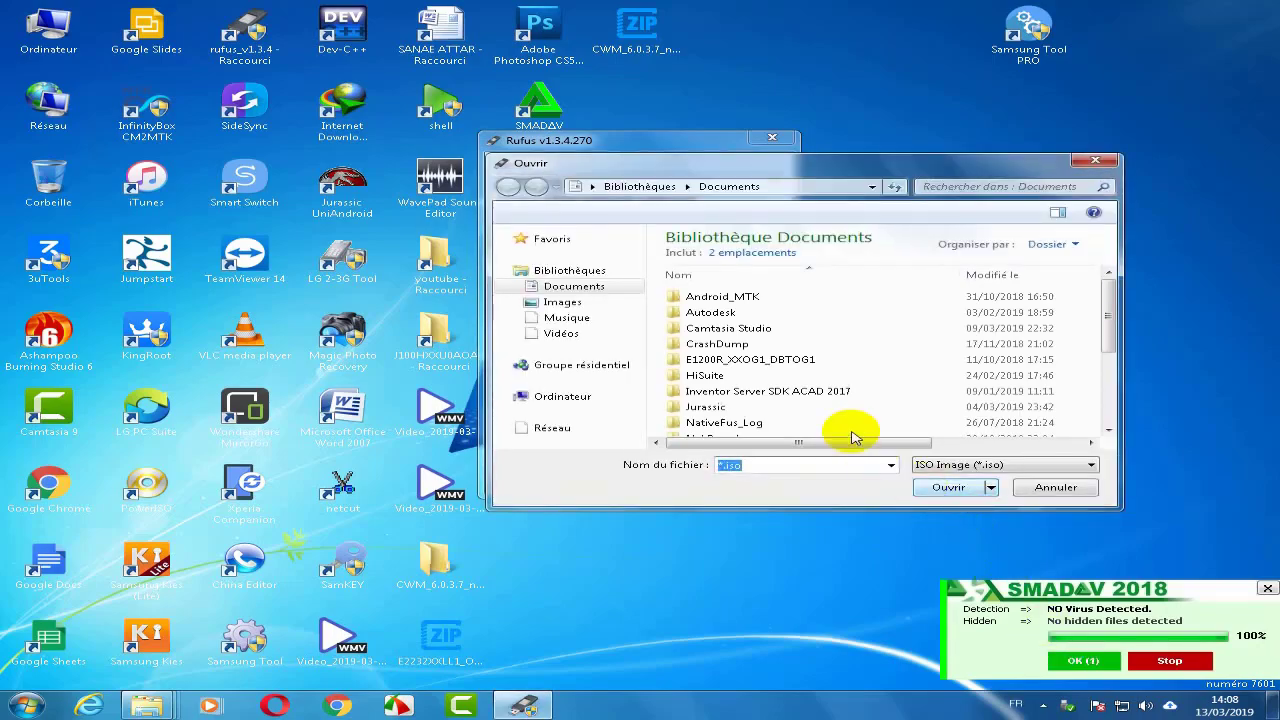
double_click(825, 177)
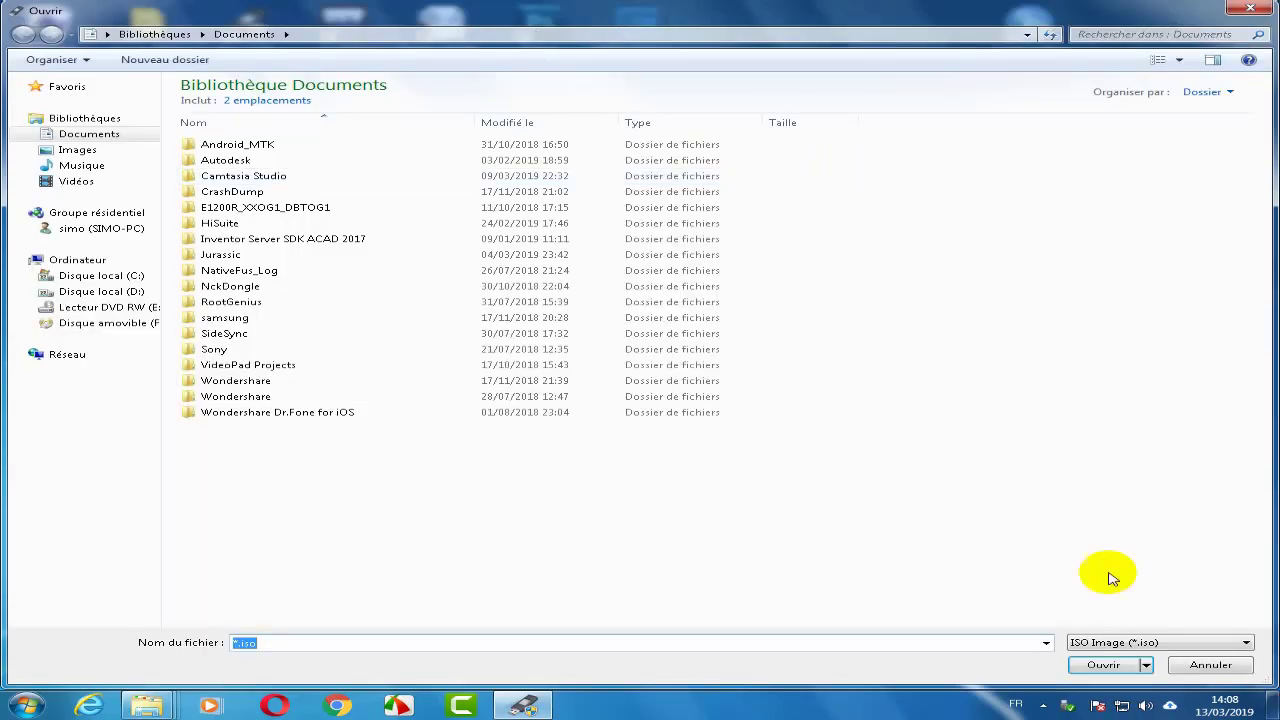
- Open the folder containing the downloaded wifislax64-2.0-final.iso from Internet Download Manager
click(1045, 706)
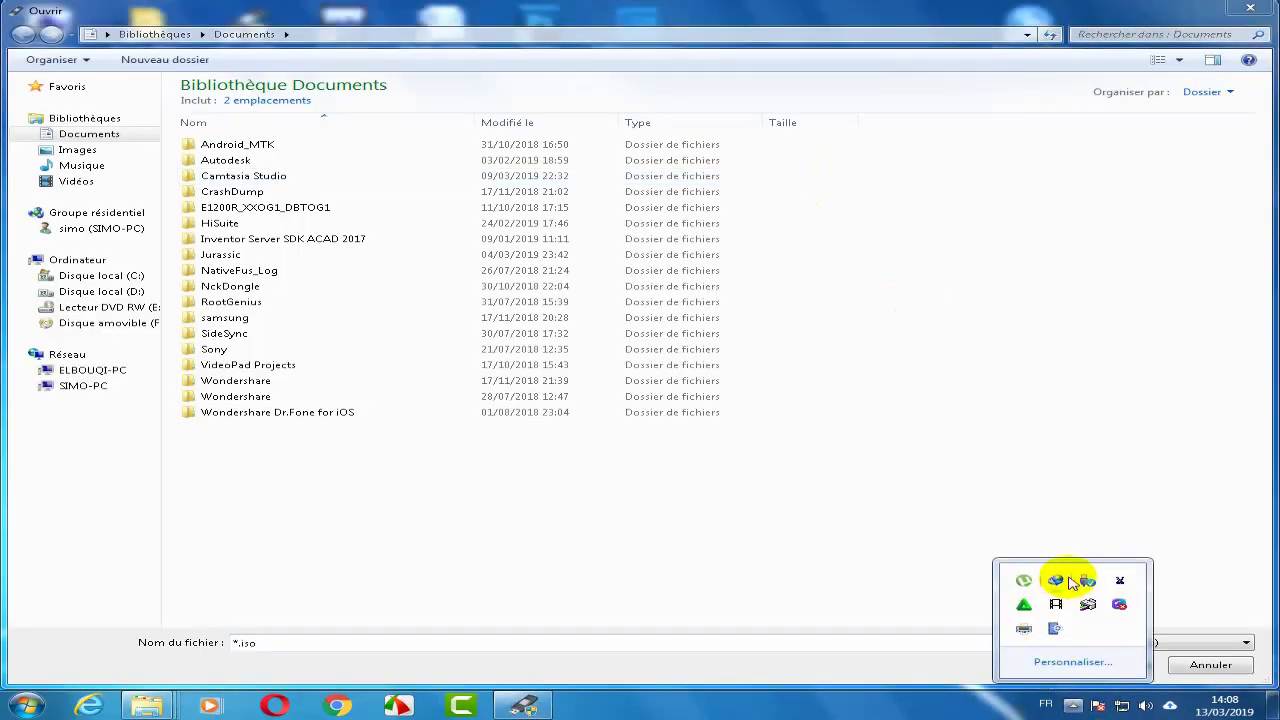
click(1055, 580)
right_click(290, 646)
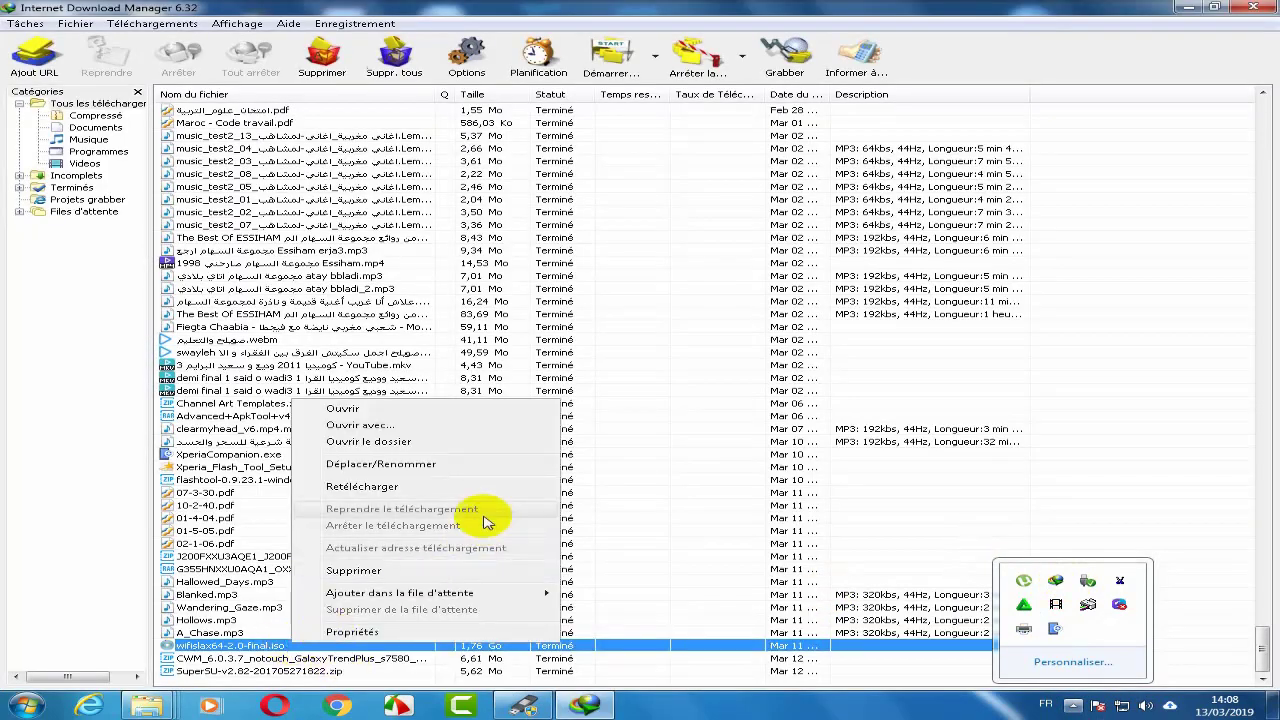
click(470, 440)
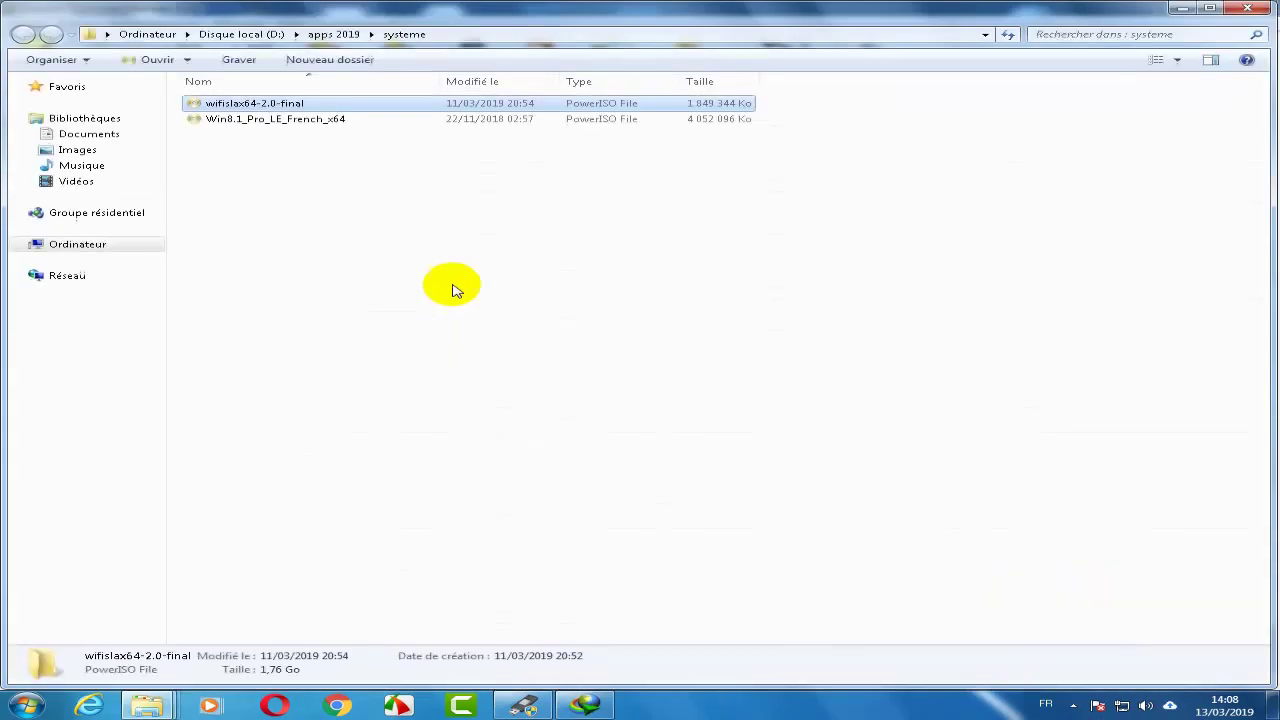
- Copy the folder path D:\apps 2019\systeme, and close the folder and the download manager
click(485, 38)
key(ctrl+c)
right_click(486, 36)
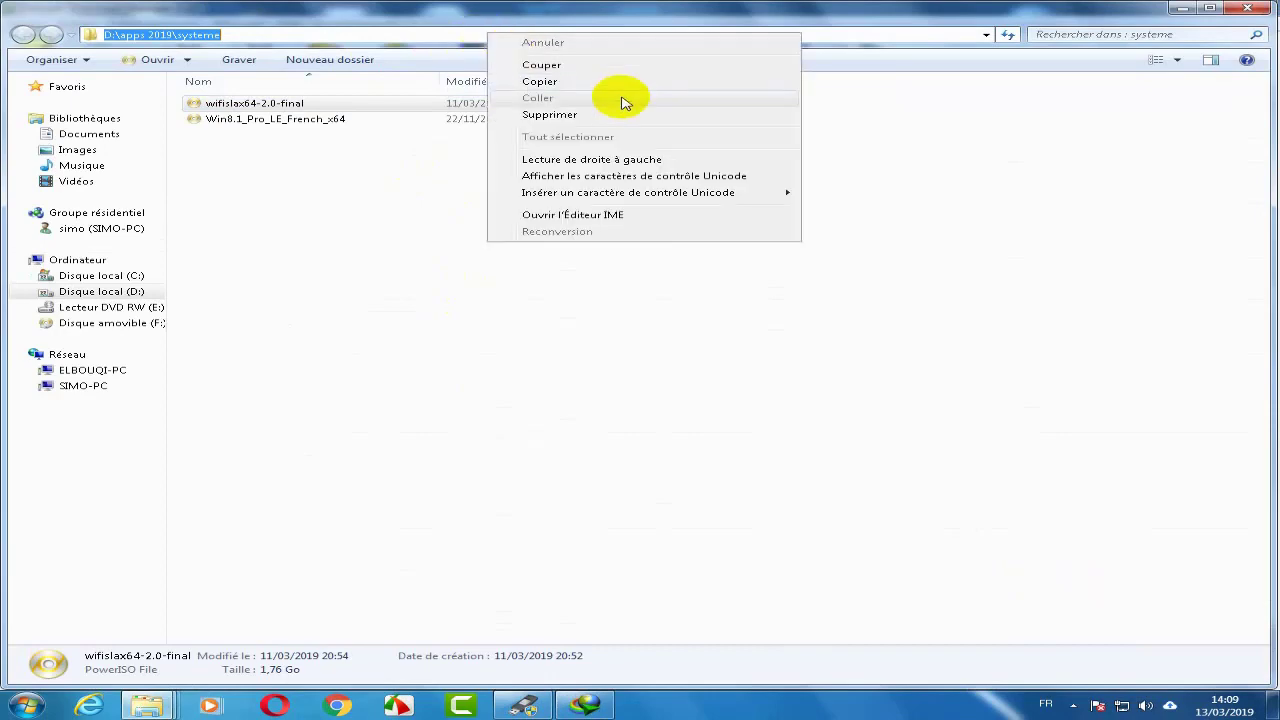
click(620, 82)
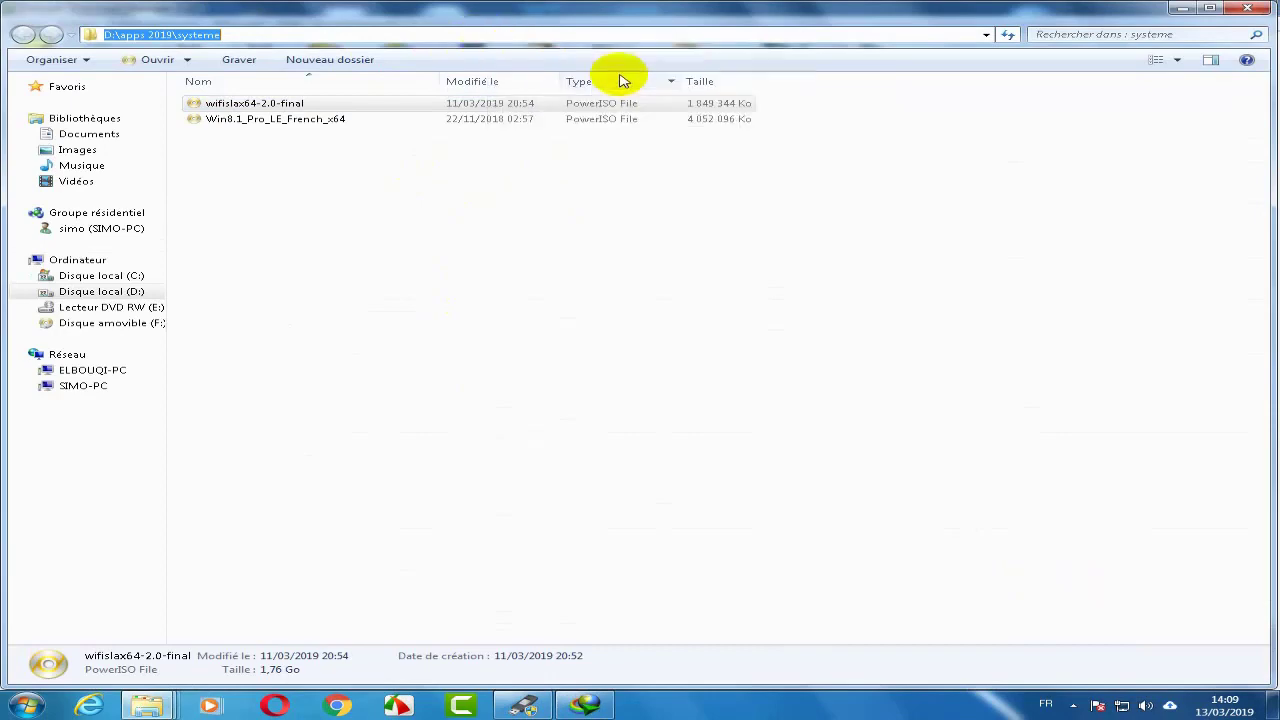
click(1249, 8)
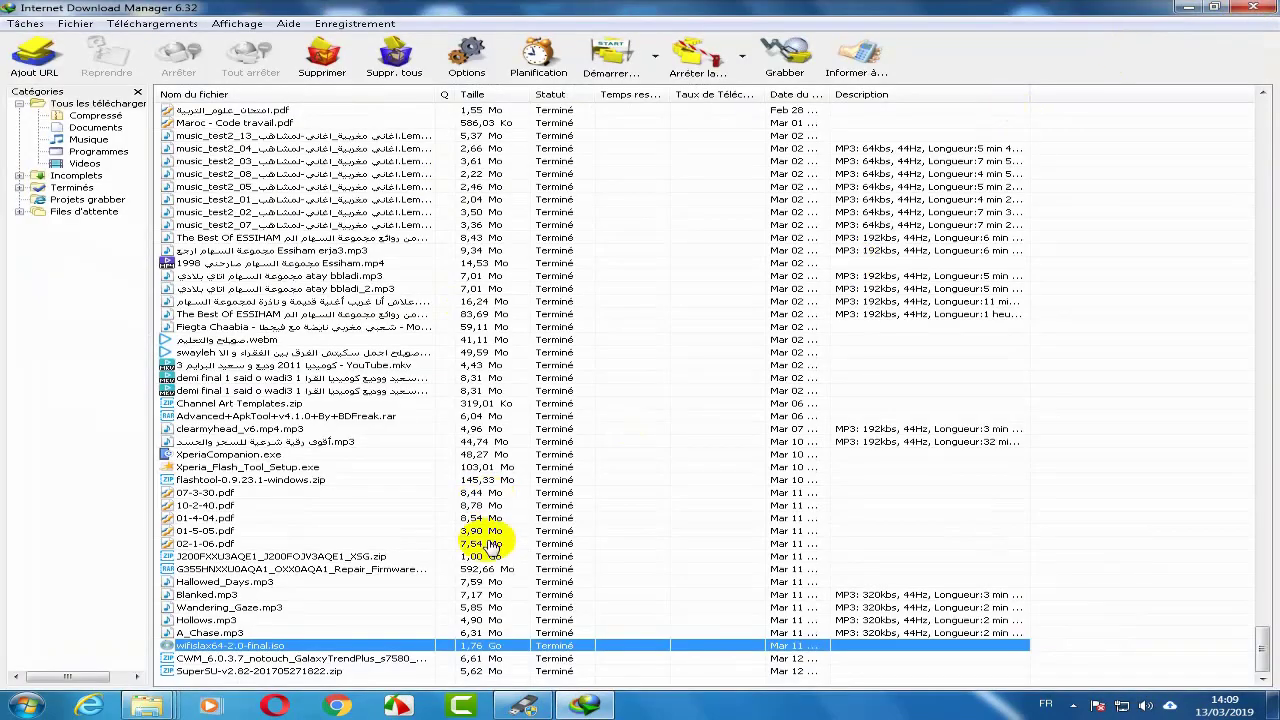
click(1253, 7)
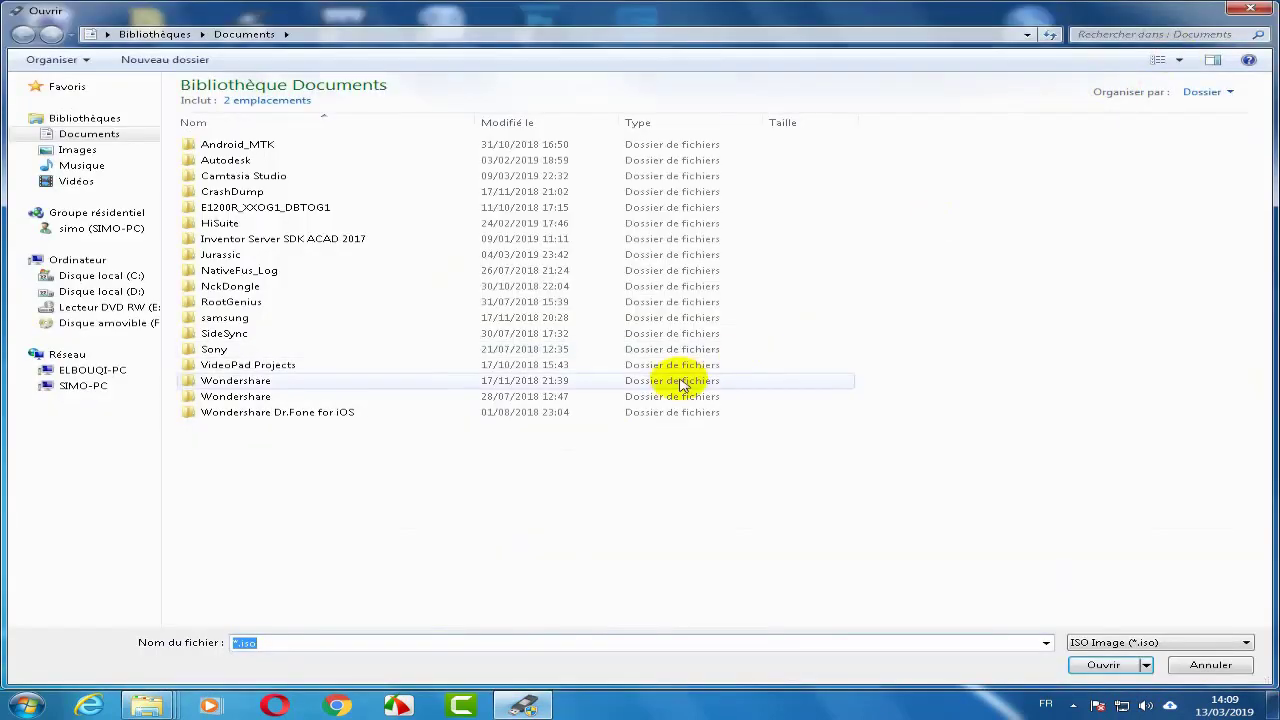
- Load wifislax64-2.0-final from D:\apps 2019\systeme as the boot image and start writing it to USB drive F:, accepting the data erasure
click(514, 37)
right_click(528, 34)
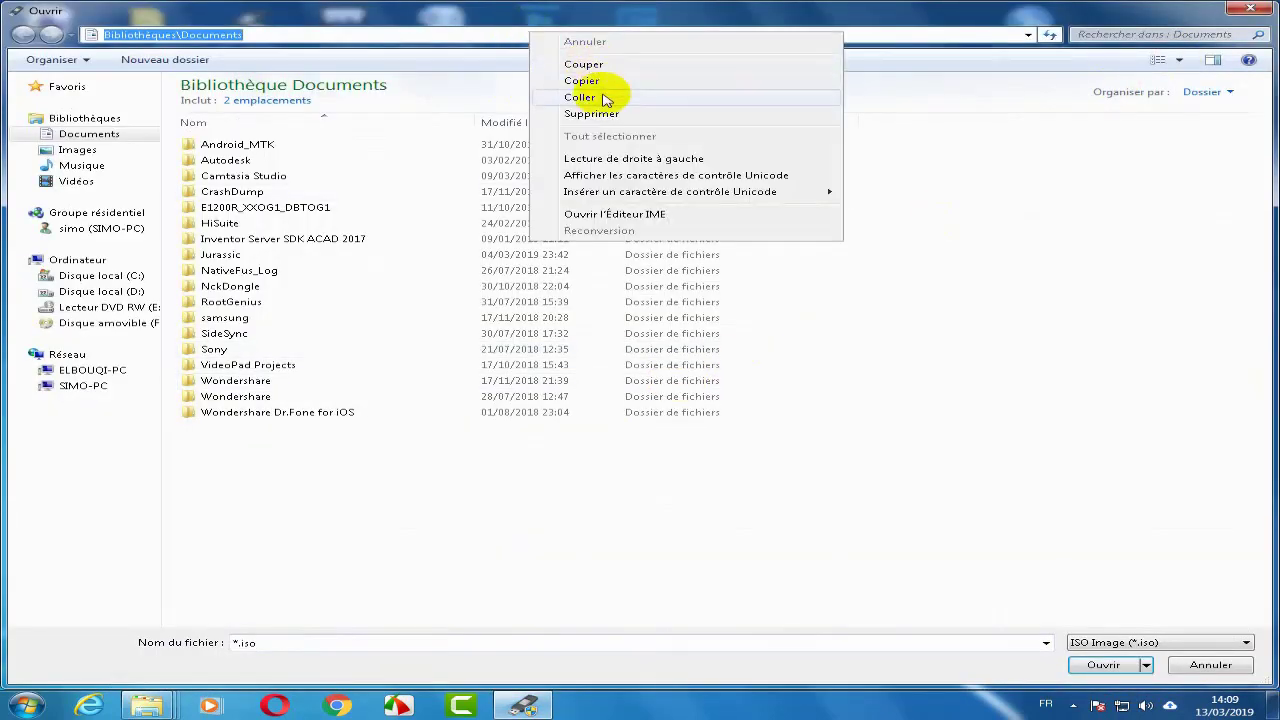
click(605, 95)
key(Return)
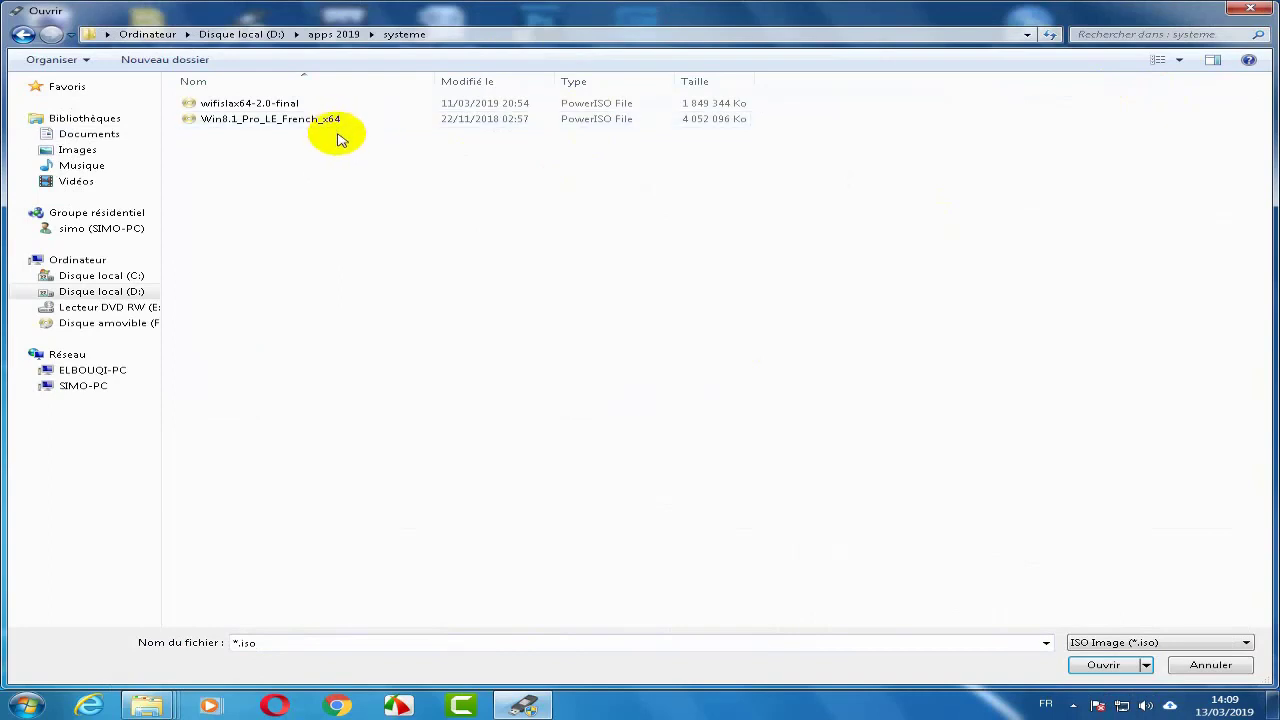
double_click(283, 105)
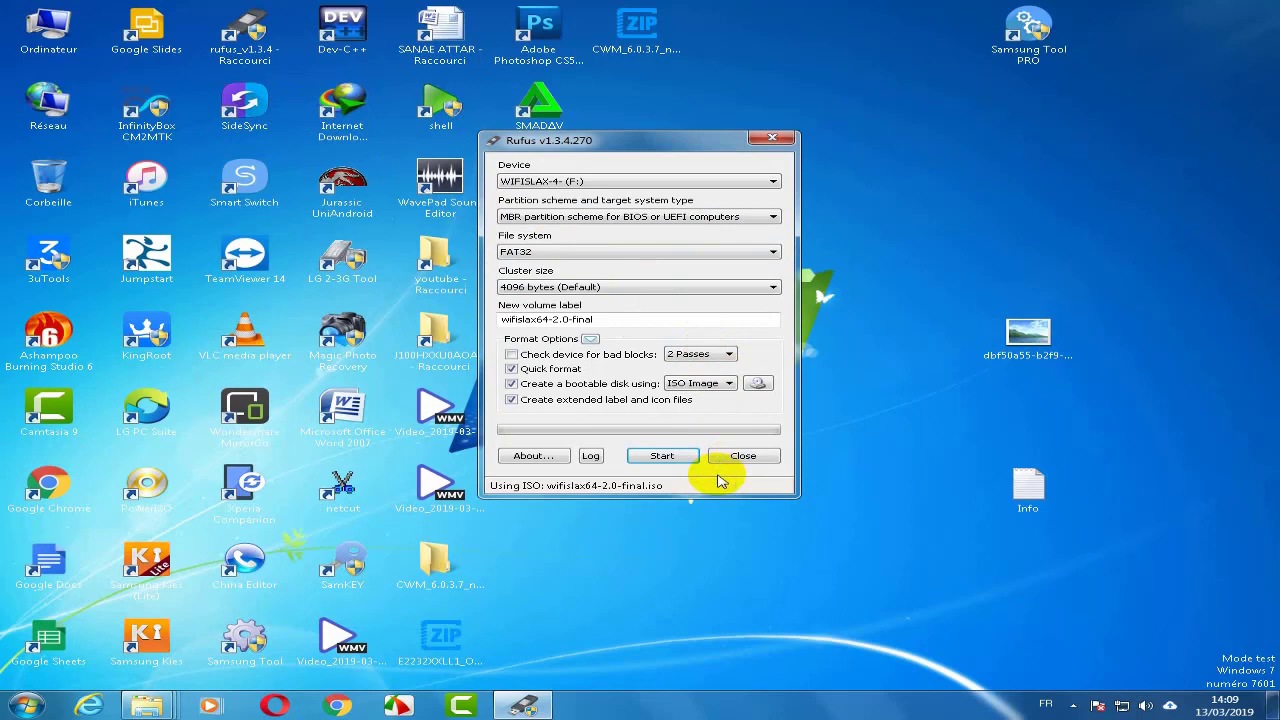
click(663, 457)
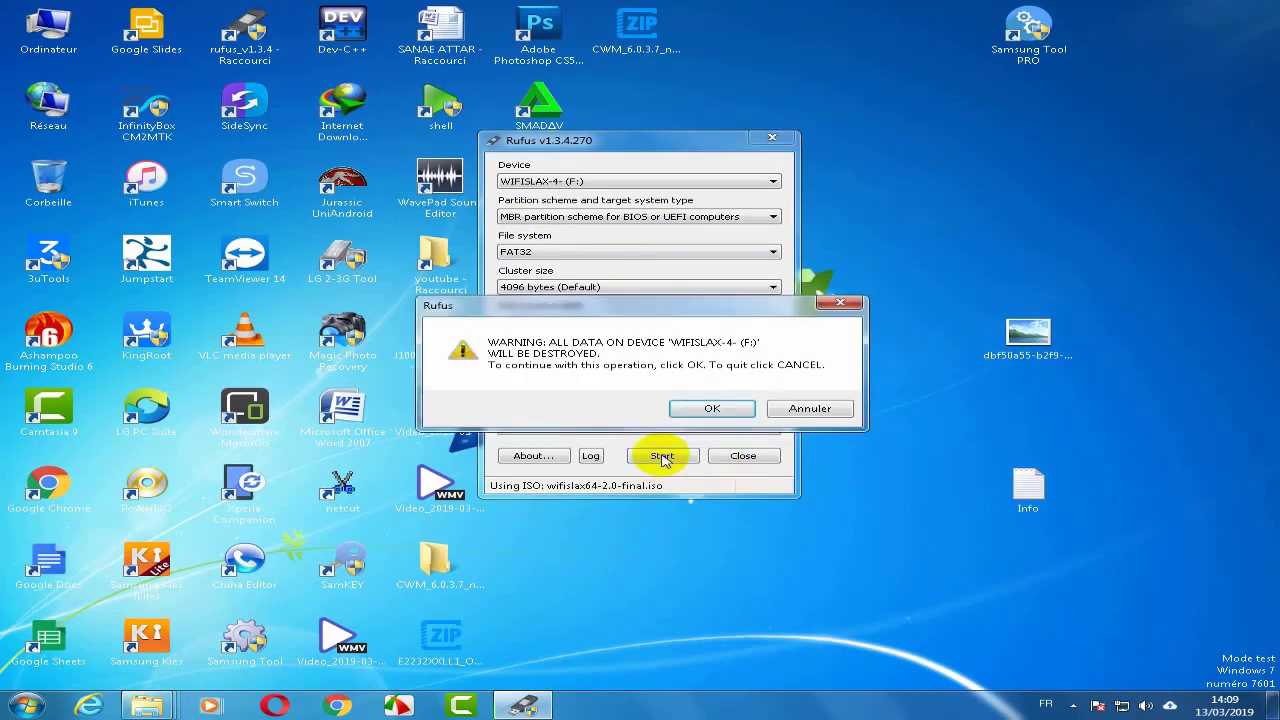
click(708, 412)
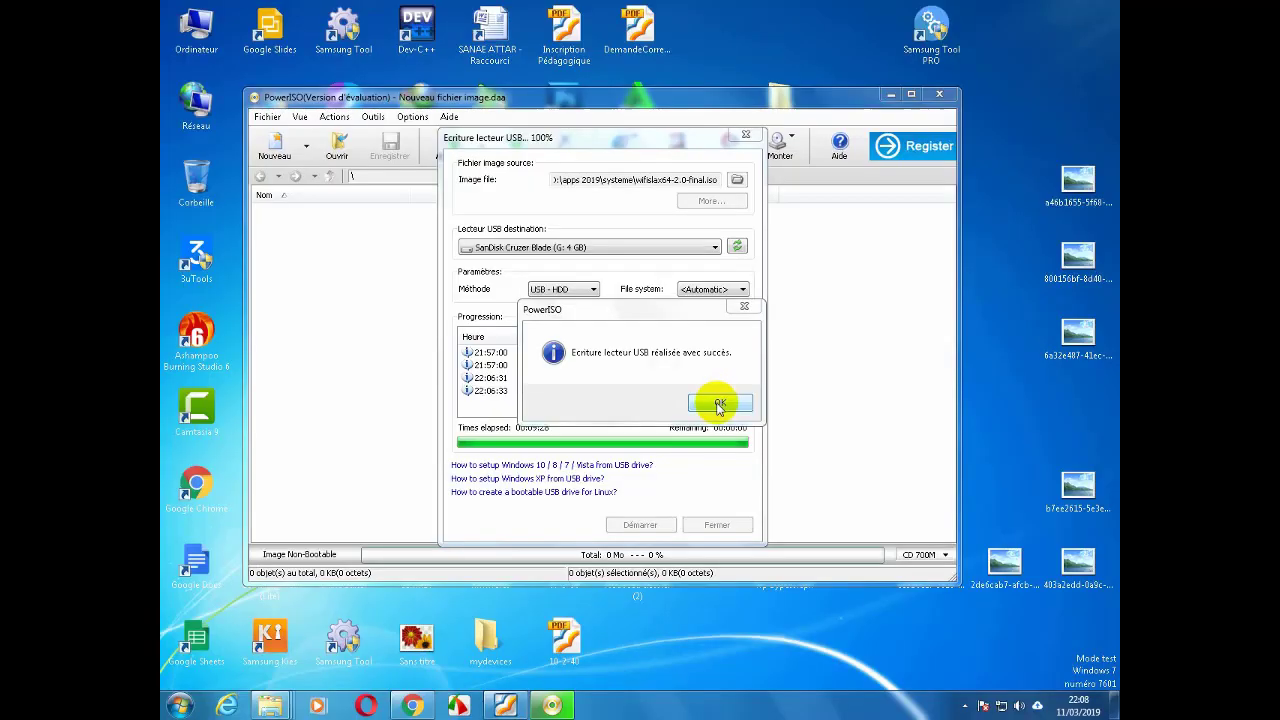
- Dismiss the PowerISO completion message, then close the USB writing dialog and PowerISO
click(714, 403)
click(718, 445)
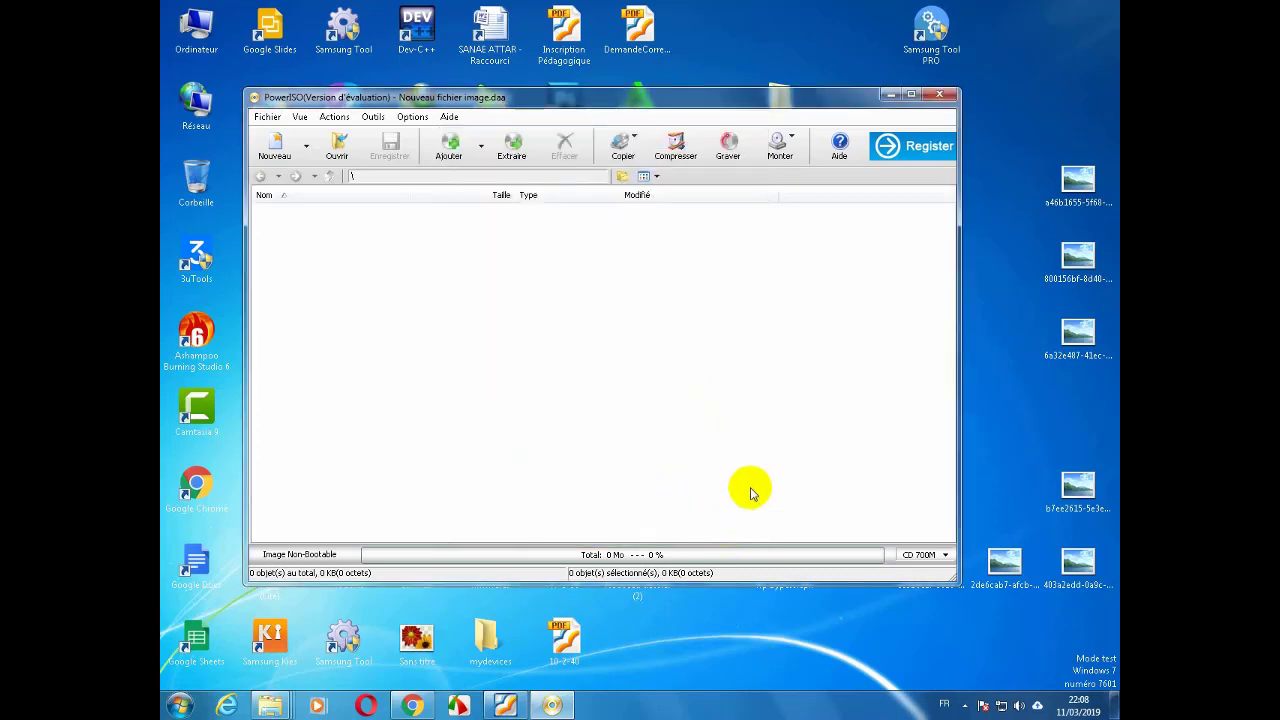
click(939, 94)
- Inspect the contents of the written USB drive G: and close the file window
double_click(198, 34)
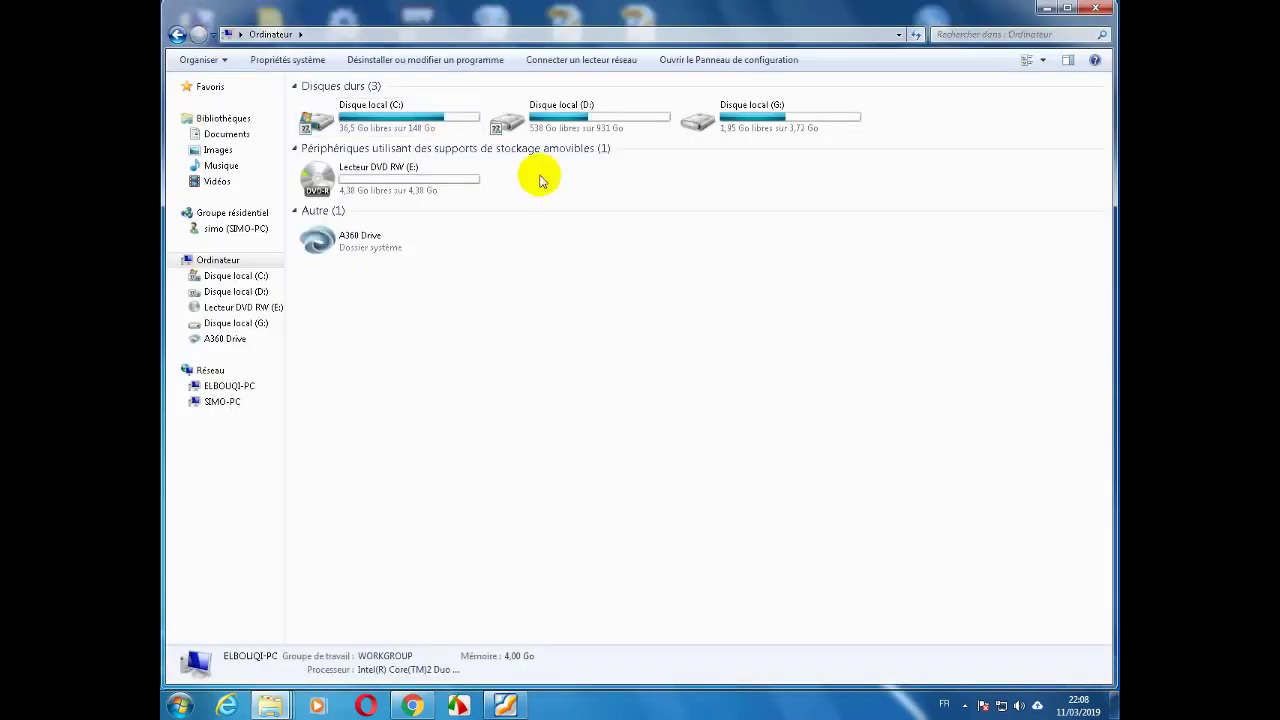
double_click(726, 129)
drag(546, 263, 312, 56)
click(647, 345)
click(1105, 9)
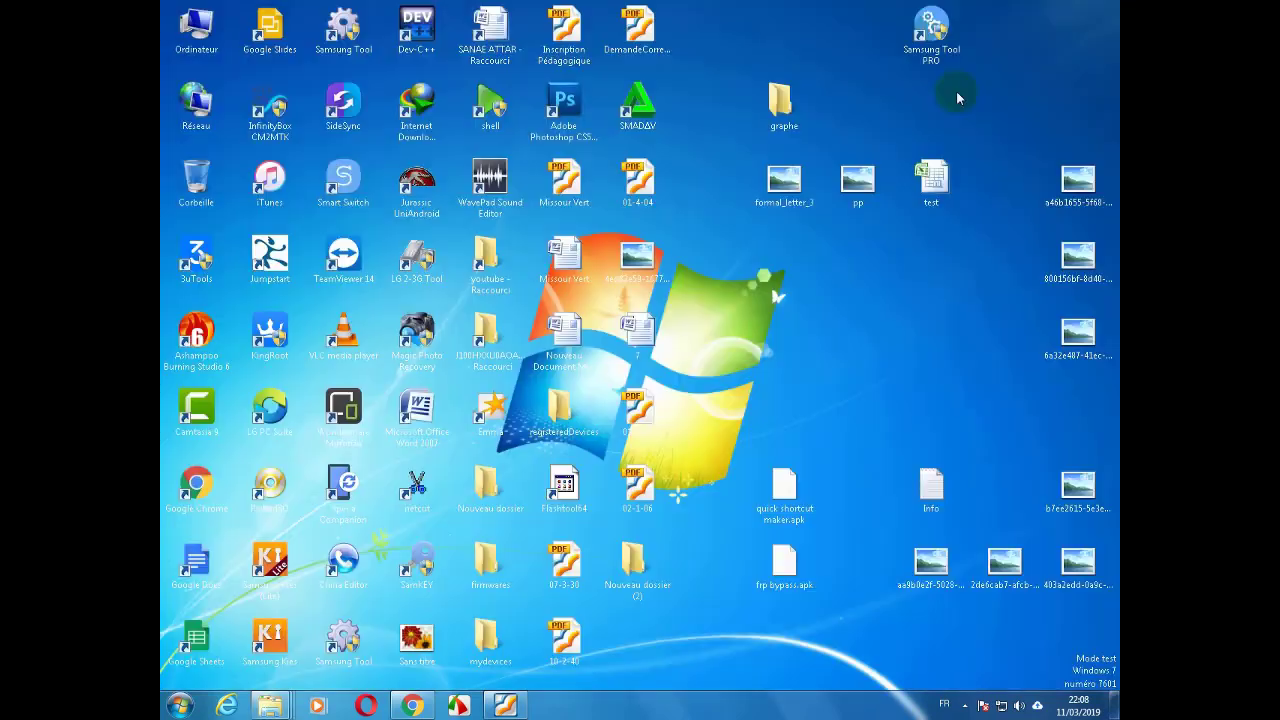
- Restart the computer
click(180, 706)
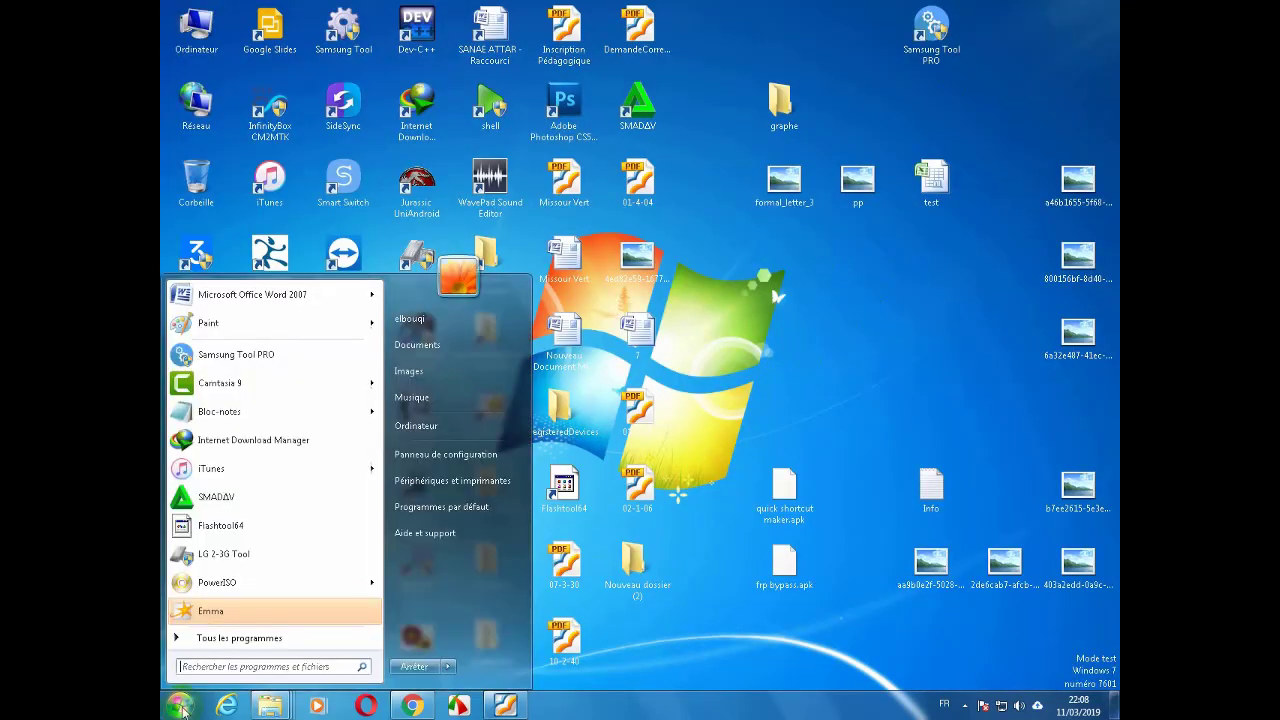
mouse_move(448, 666)
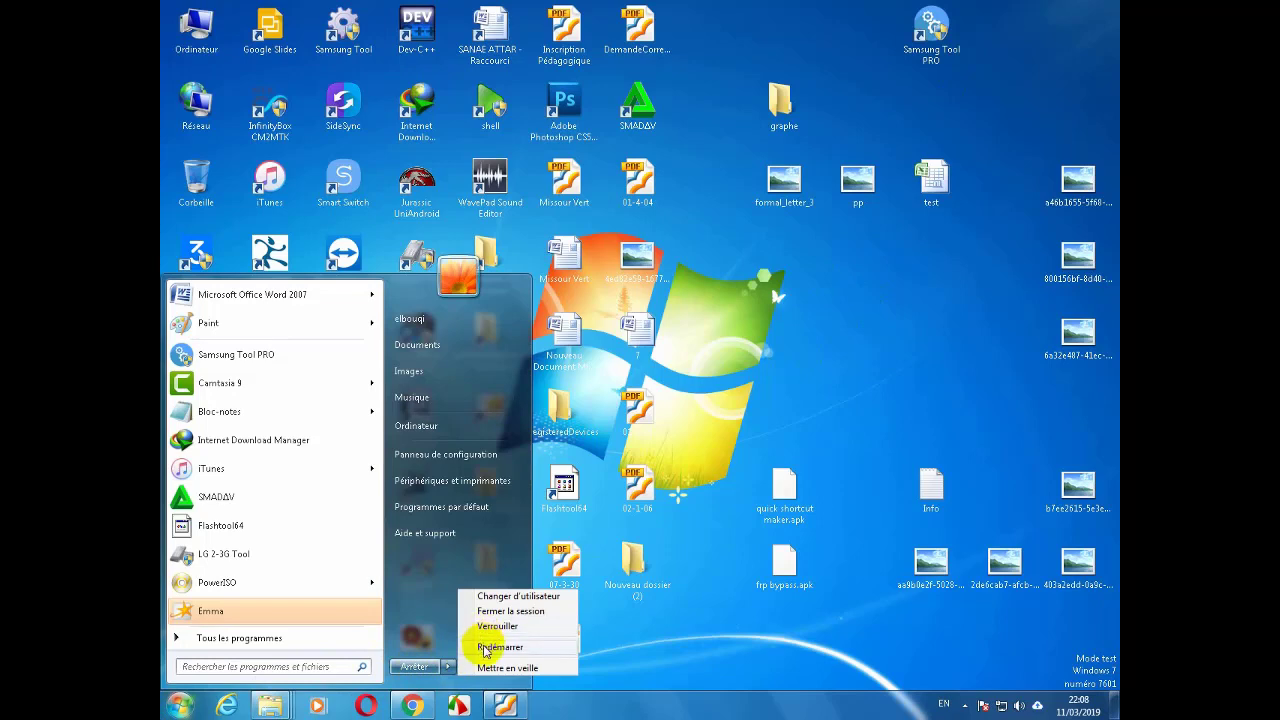